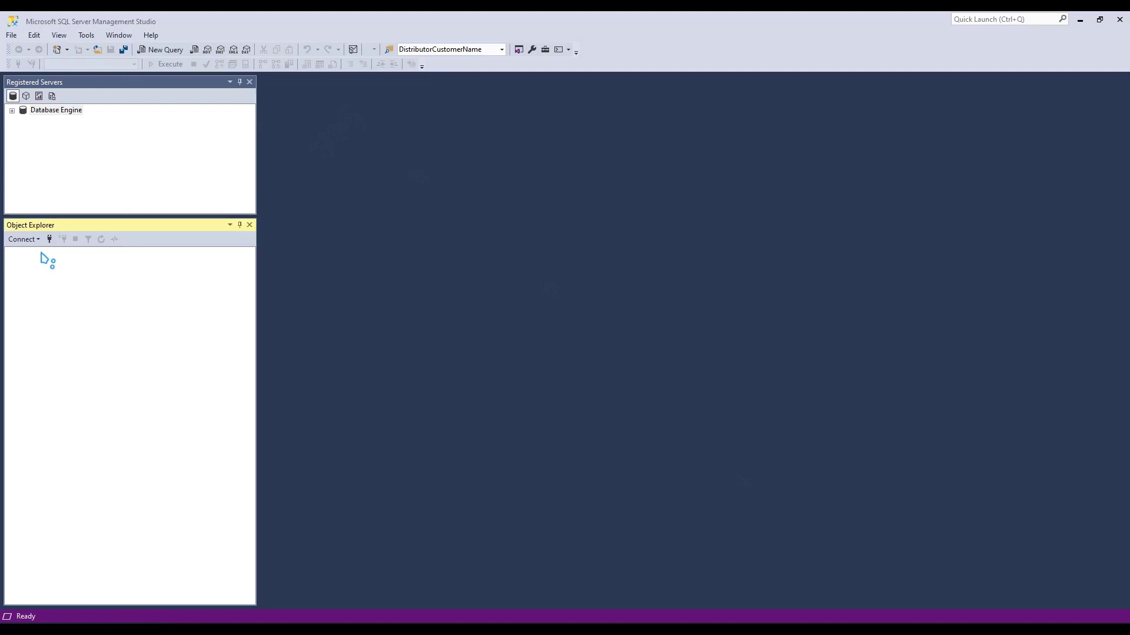
# Connect to the Database Engine on localhost with SQL Server Authentication, using the saved sa login
pyautogui.click(24, 241)
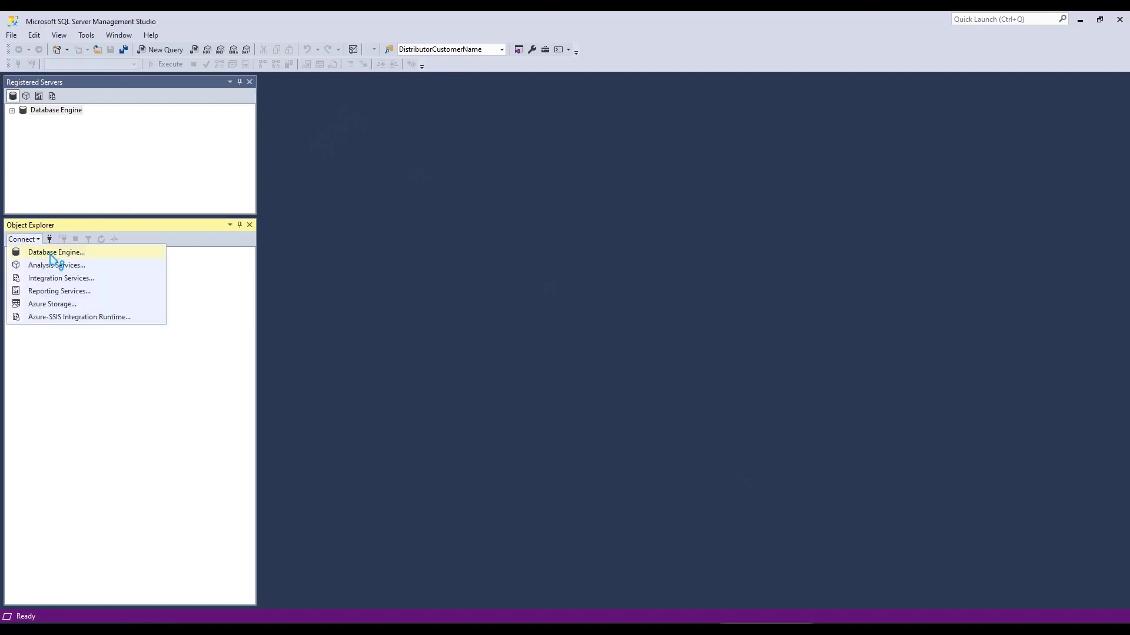
pyautogui.click(52, 259)
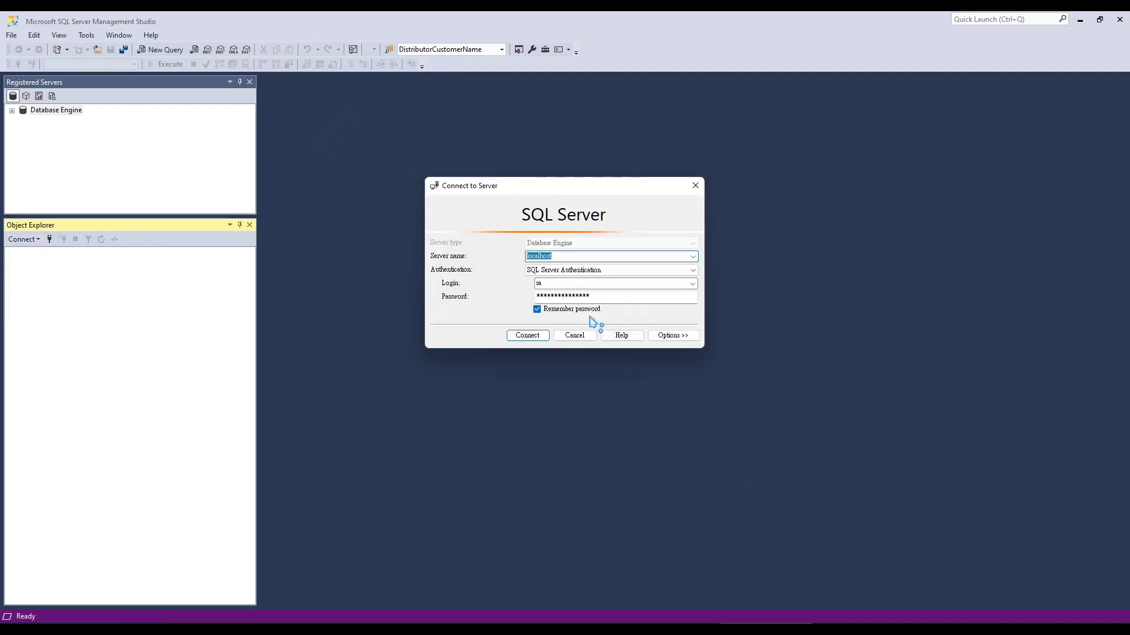
pyautogui.click(539, 335)
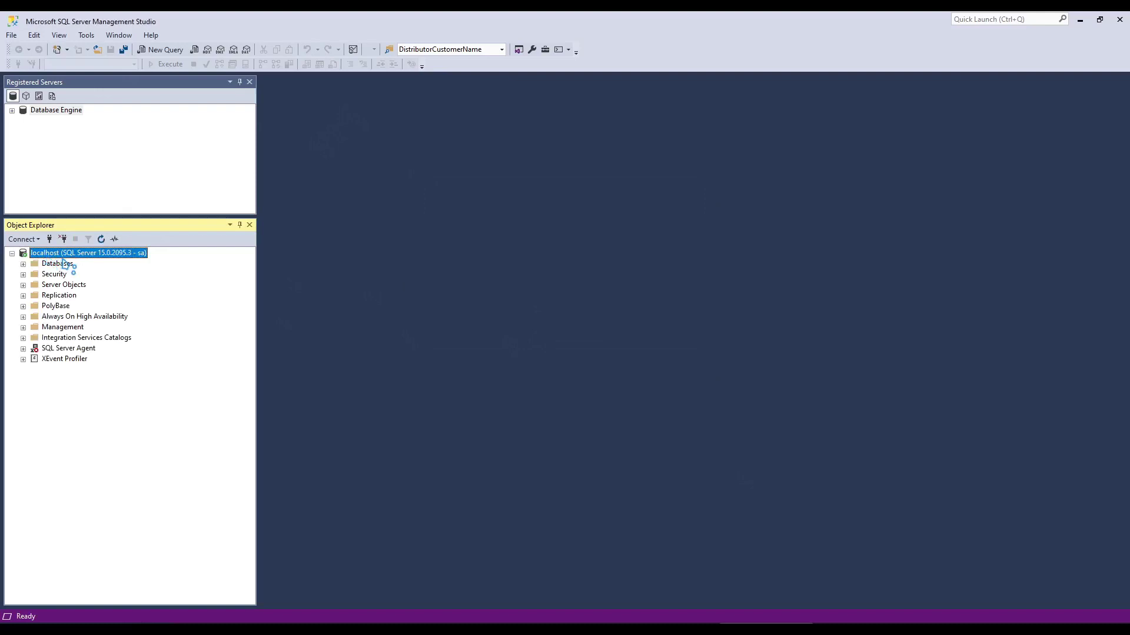
# Start a new login under the server's Security folder, looking at the Windows user or group search and cancelling it
pyautogui.click(53, 274)
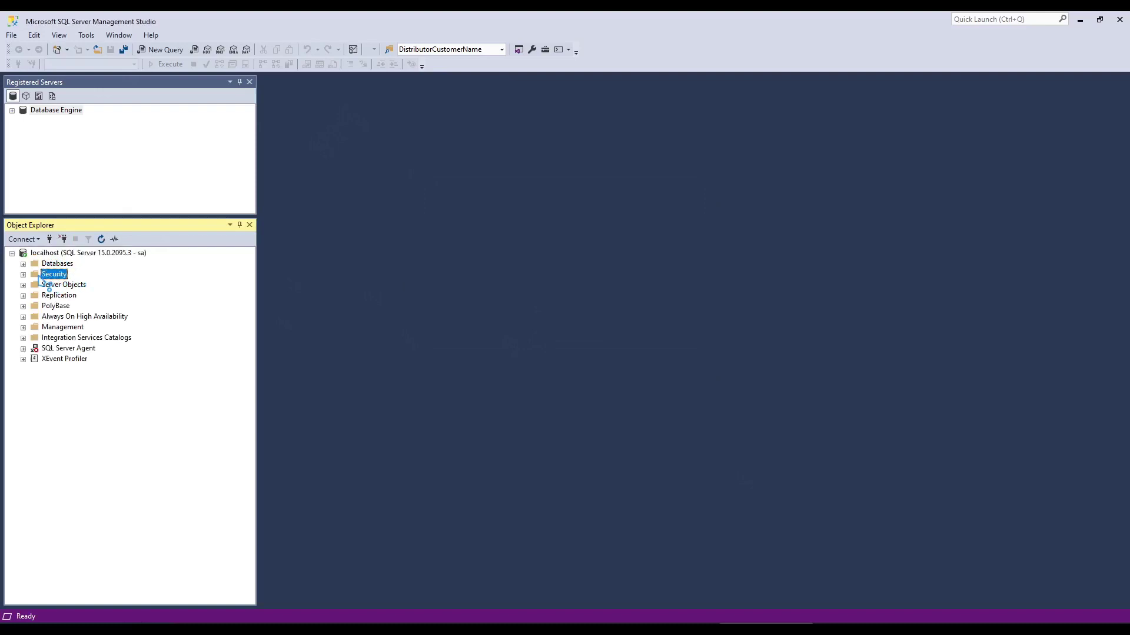
pyautogui.rightClick(52, 278)
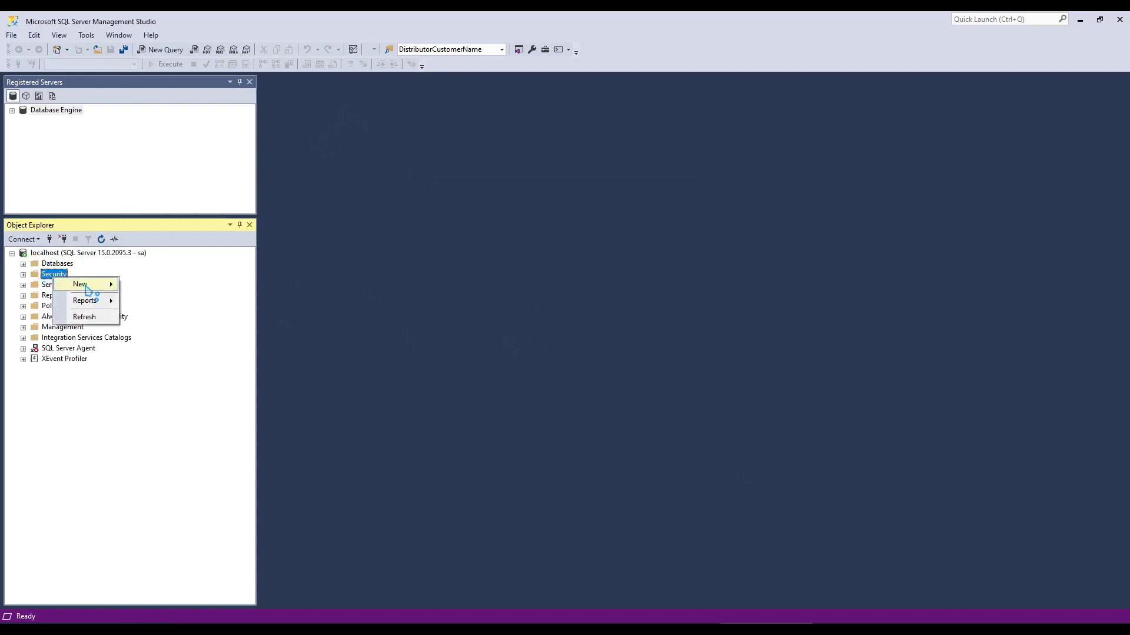
pyautogui.moveTo(88, 285)
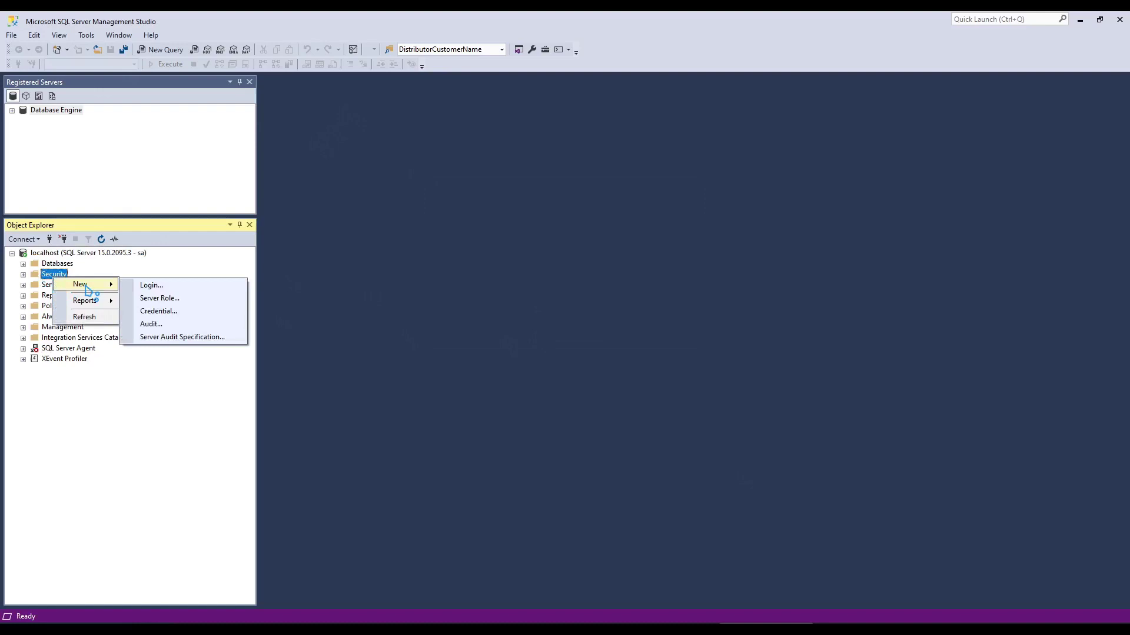
pyautogui.click(162, 289)
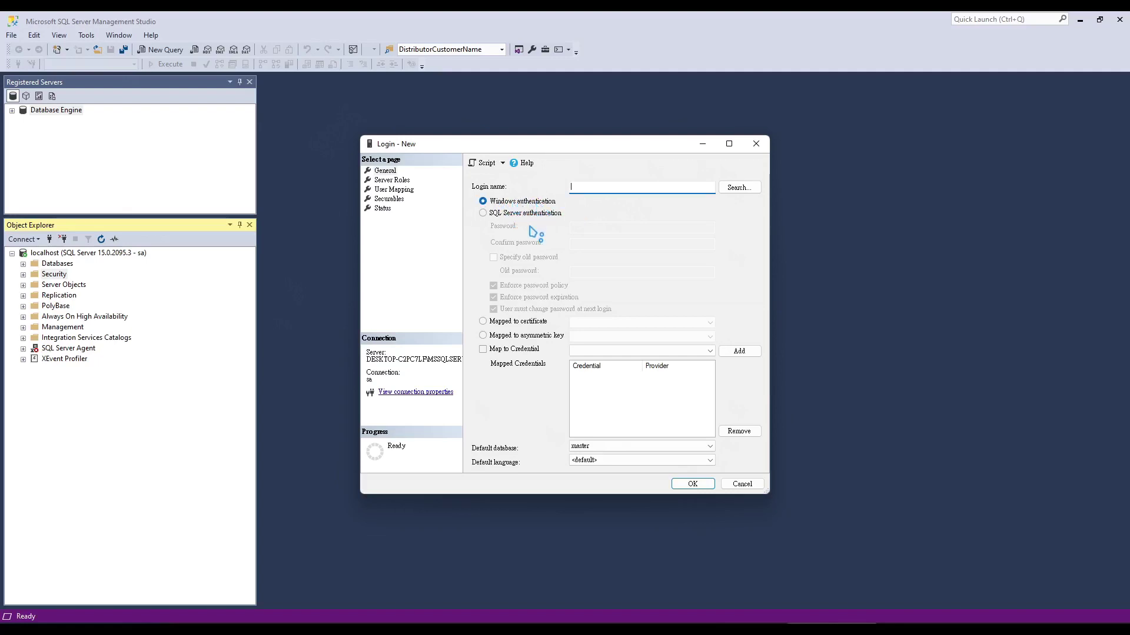
pyautogui.click(739, 187)
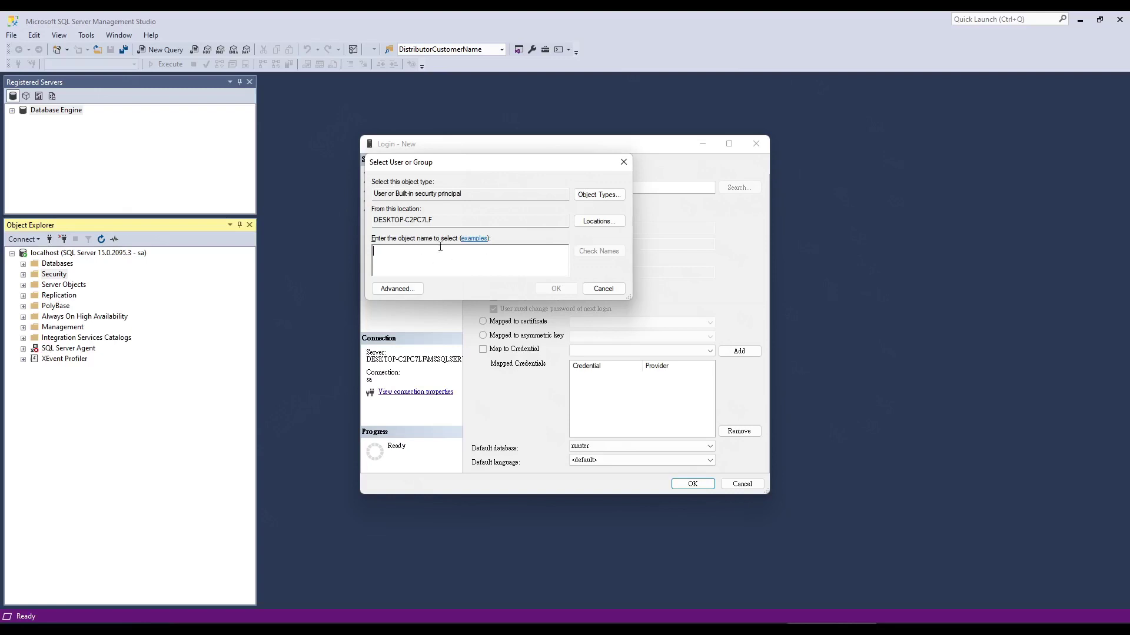
pyautogui.click(605, 290)
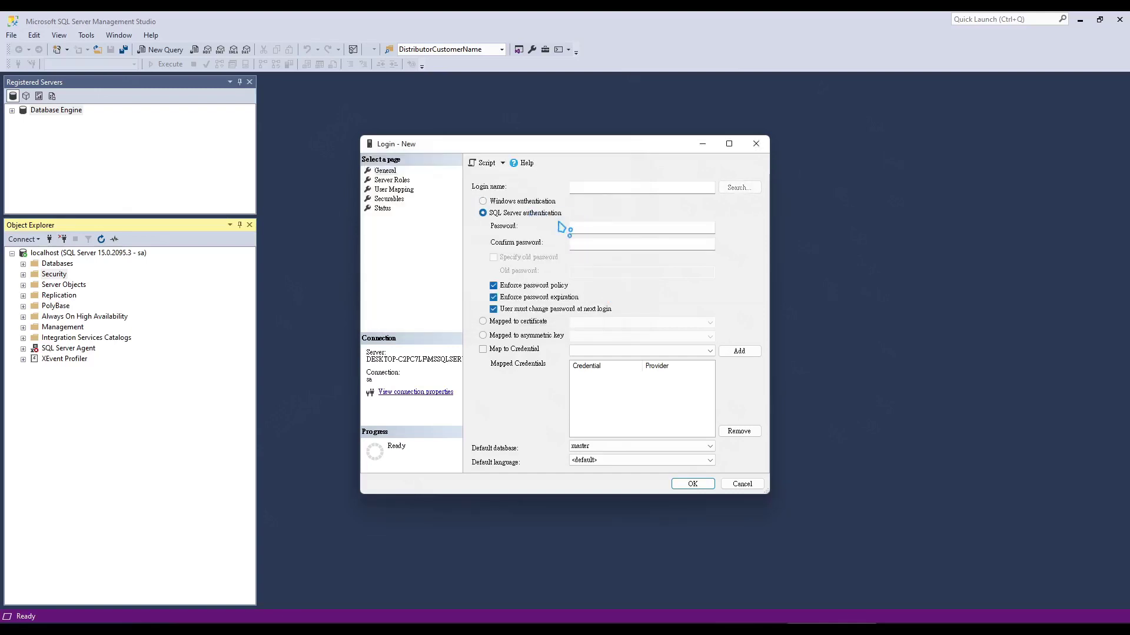
# Use SQL Server authentication for the new login, then enter and confirm the login's password
pyautogui.click(605, 228)
pyautogui.write('*****')
pyautogui.press('Tab')
pyautogui.write('*')
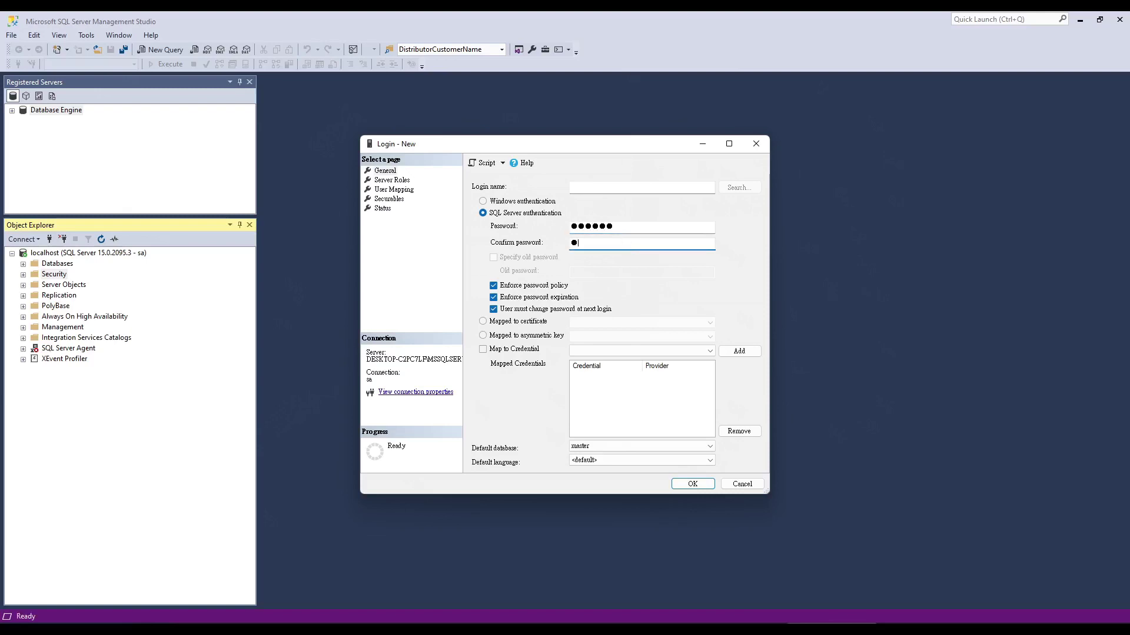
pyautogui.write('*****')
# Name the new login TestAccount and create it
pyautogui.click(627, 186)
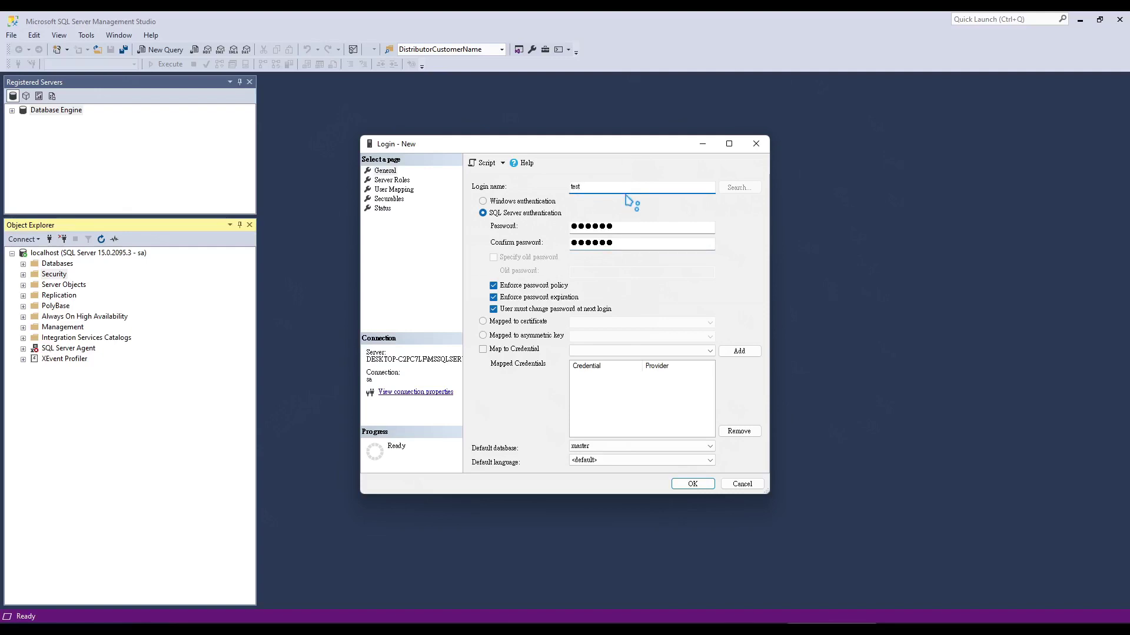
pyautogui.write('testAccount')
pyautogui.click(573, 186)
pyautogui.press('BackSpace')
pyautogui.write('T')
pyautogui.hotkey('ctrl', 'a')
pyautogui.click(693, 484)
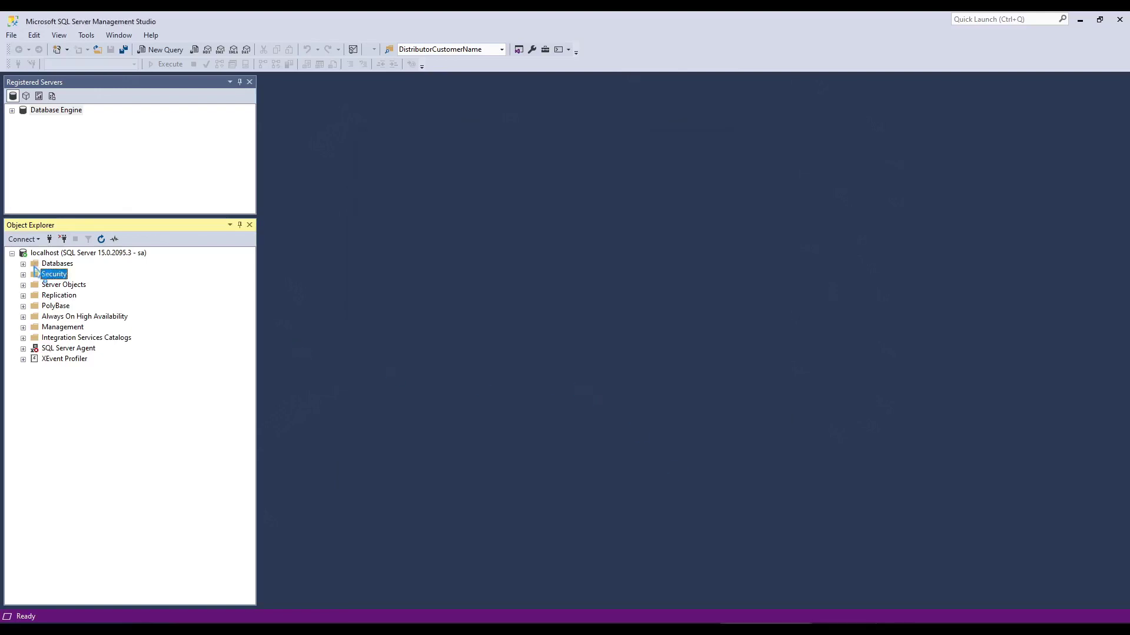
# Check the server's Security logins for the TestAccount entry and collapse the server tree
pyautogui.click(23, 275)
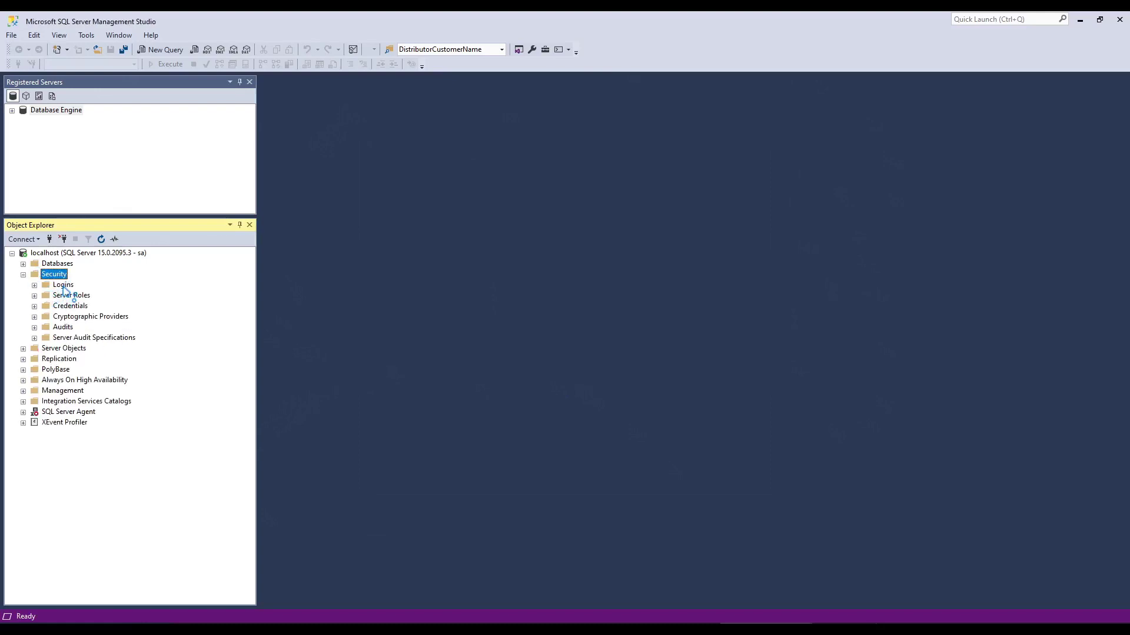
pyautogui.click(34, 286)
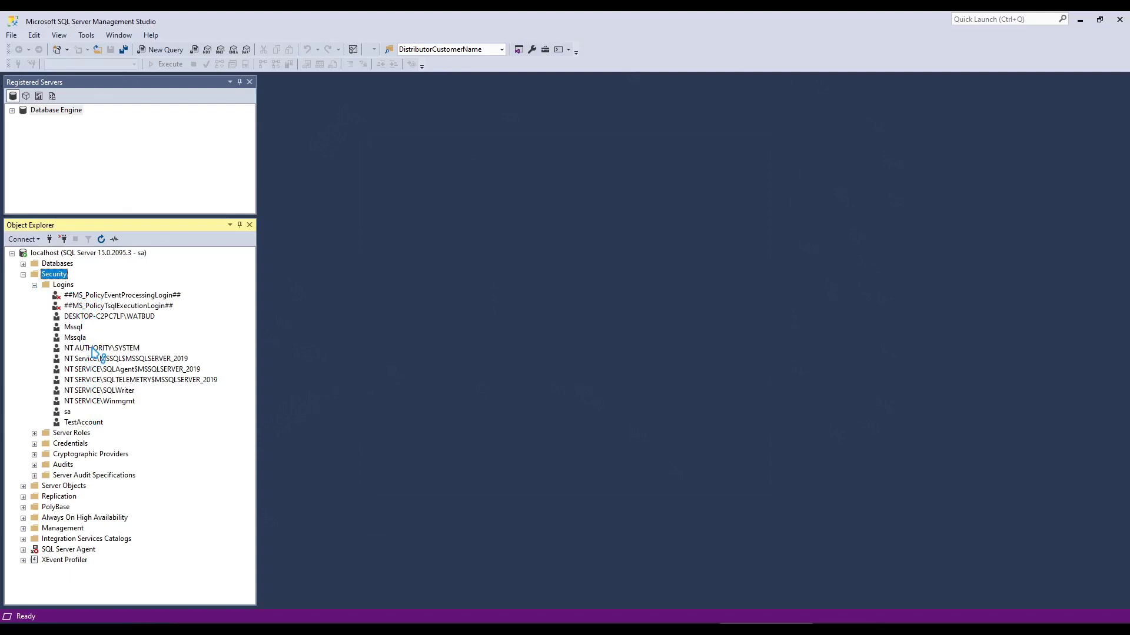
pyautogui.click(81, 423)
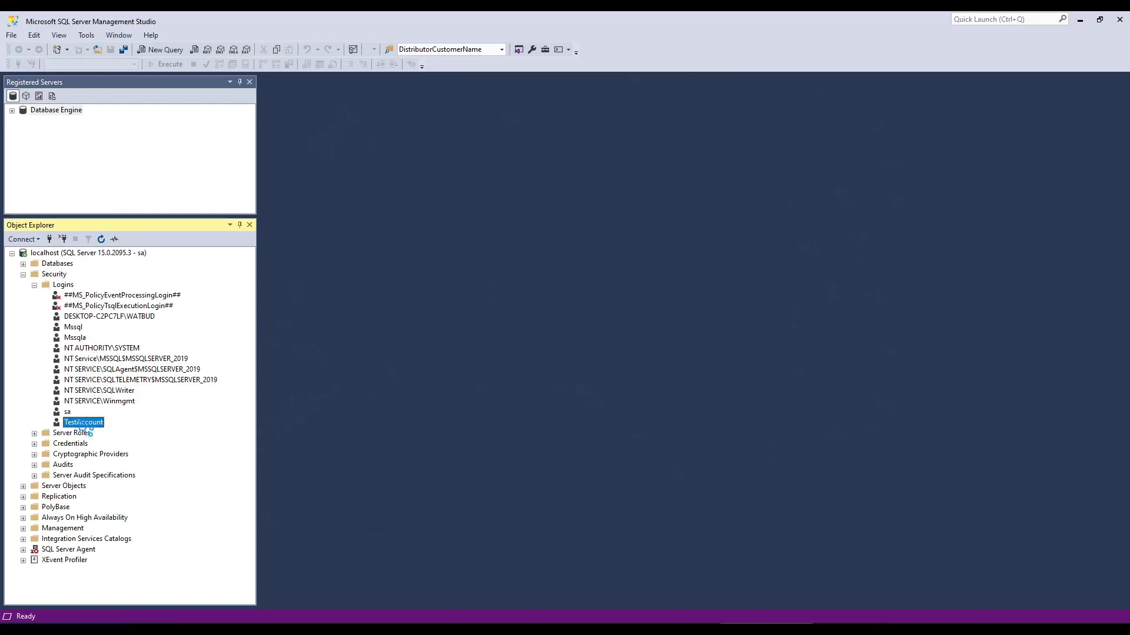
pyautogui.click(11, 253)
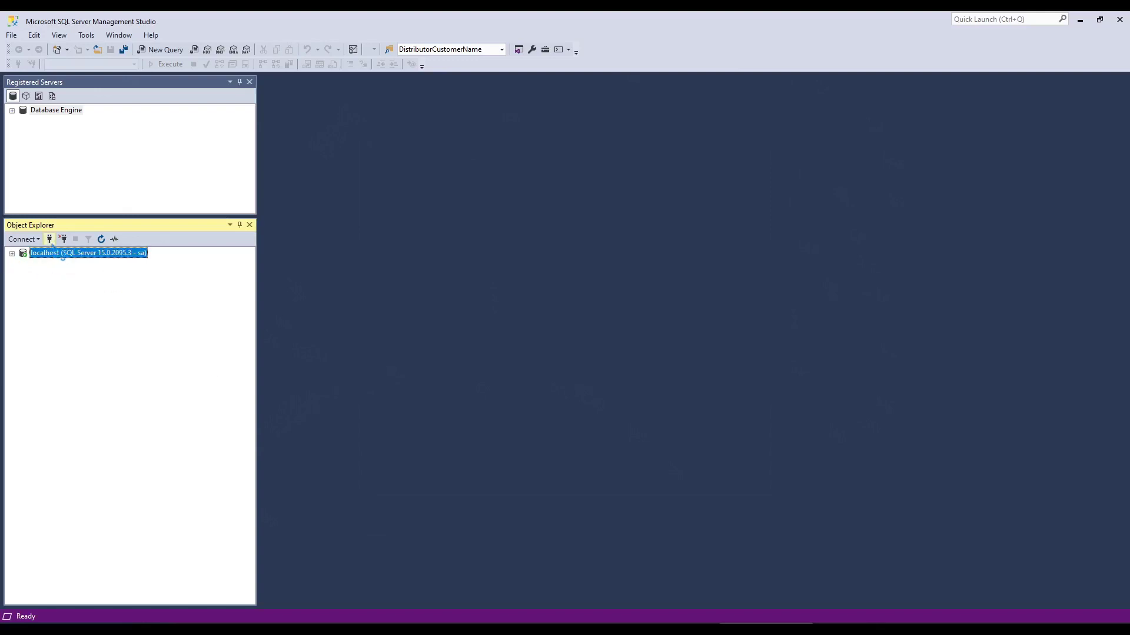
# Connect to the localhost Database Engine as TestAccount, entering the account password and choosing to remember it
pyautogui.click(23, 239)
pyautogui.click(35, 253)
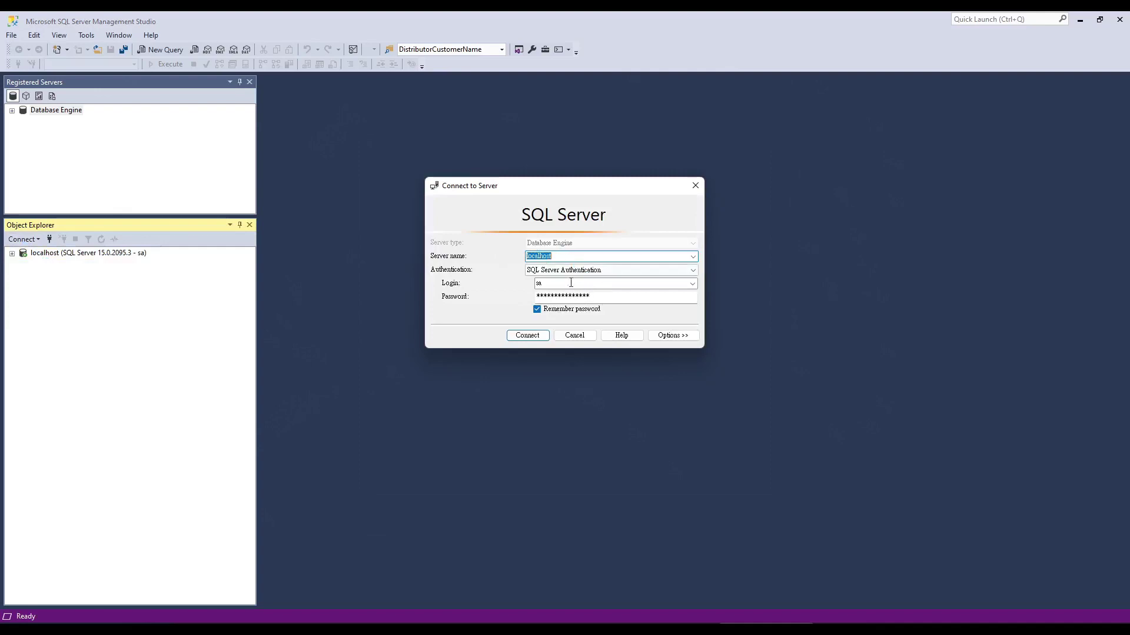
pyautogui.press('Tab')
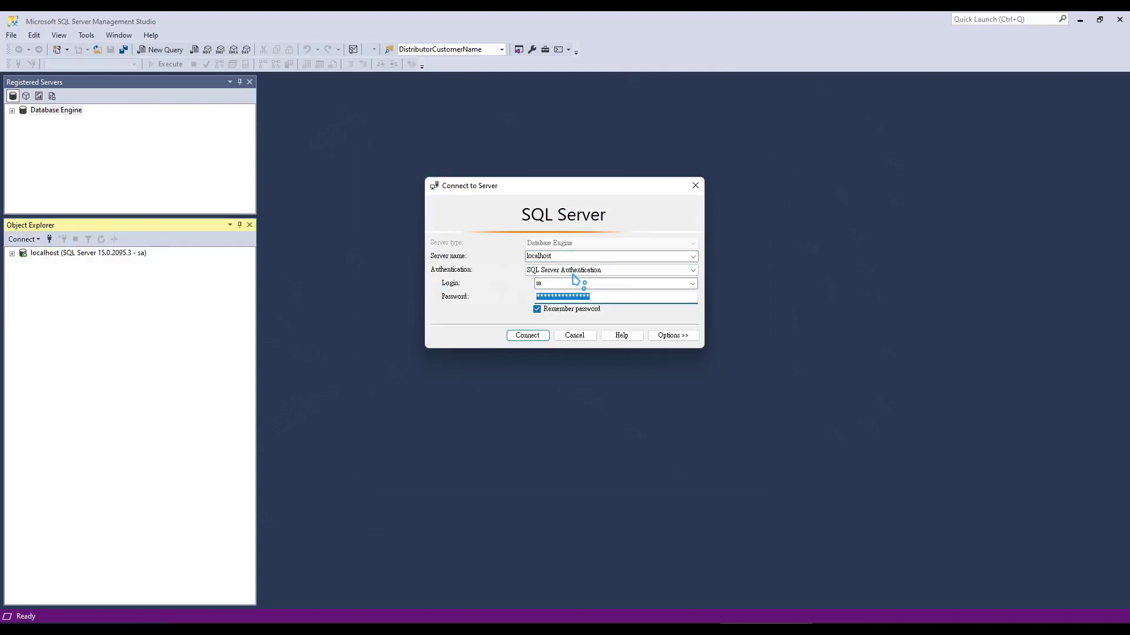
pyautogui.hotkey('shift', 'Tab')
pyautogui.write('TestA')
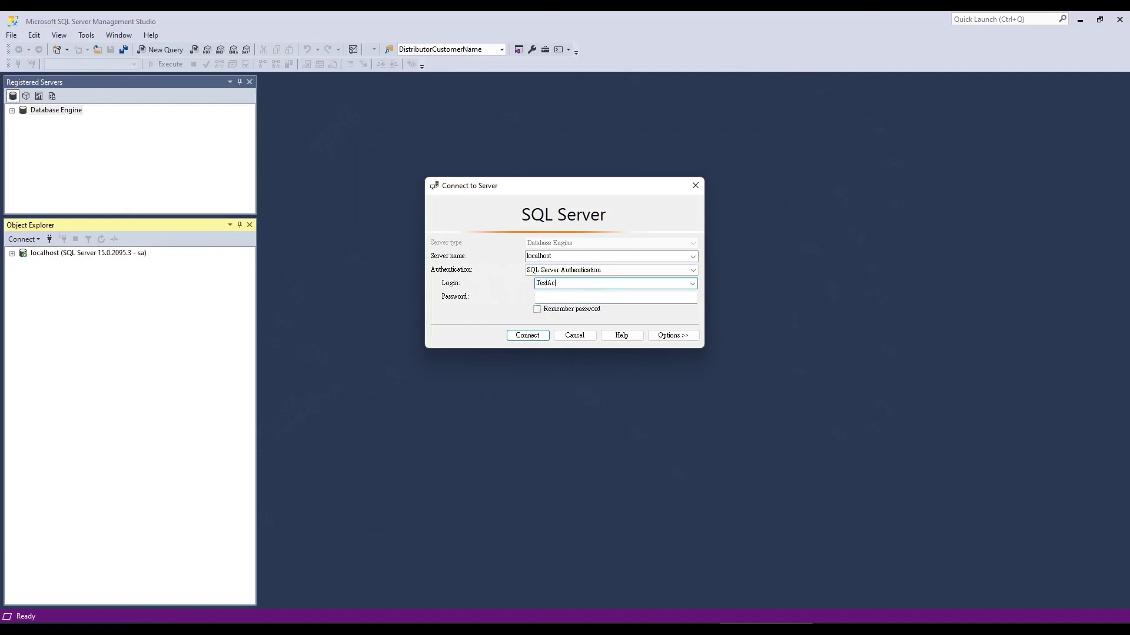
pyautogui.click(612, 299)
pyautogui.press('super')
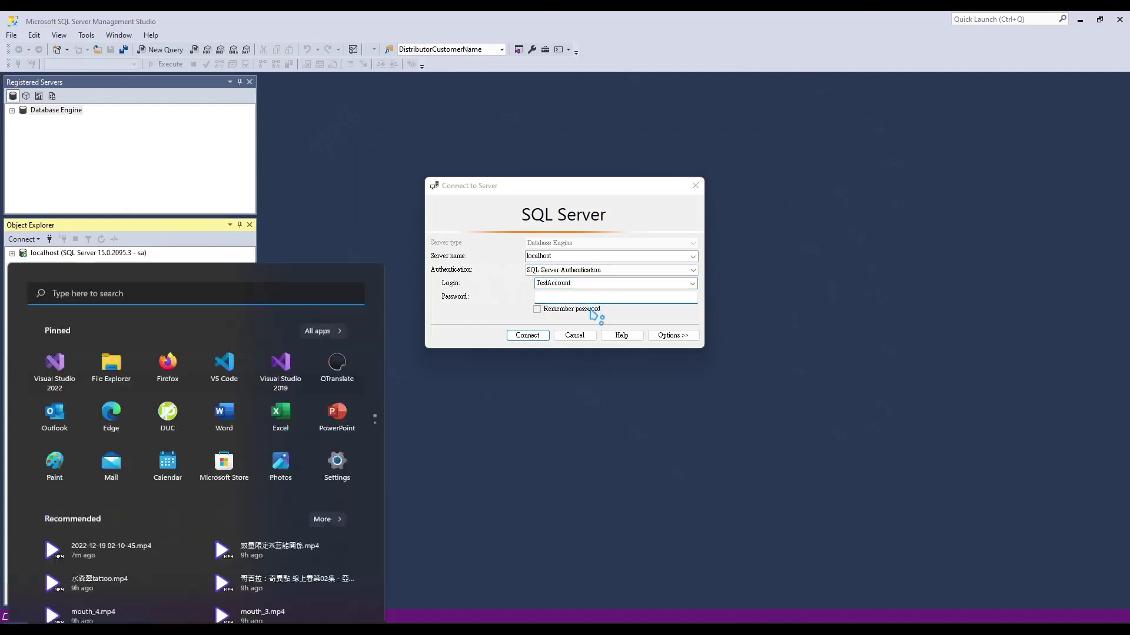
pyautogui.press('super')
pyautogui.write('*')
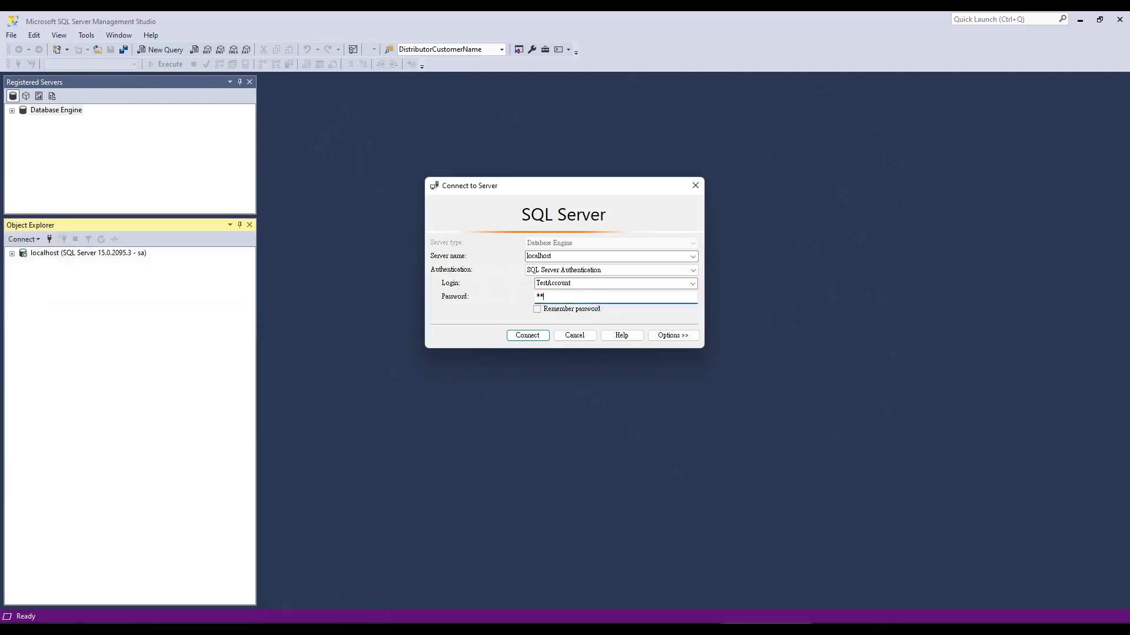
pyautogui.write('*****')
pyautogui.click(572, 310)
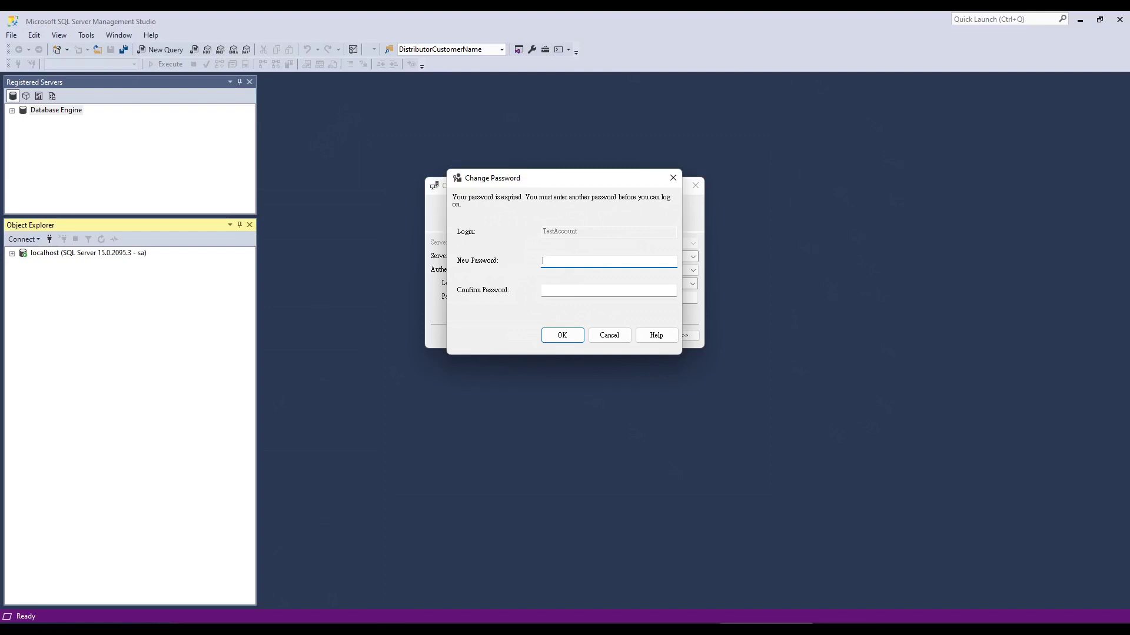
# Enter and confirm a new password for TestAccount to complete the required password change
pyautogui.click(605, 292)
pyautogui.write('******')
pyautogui.click(563, 336)
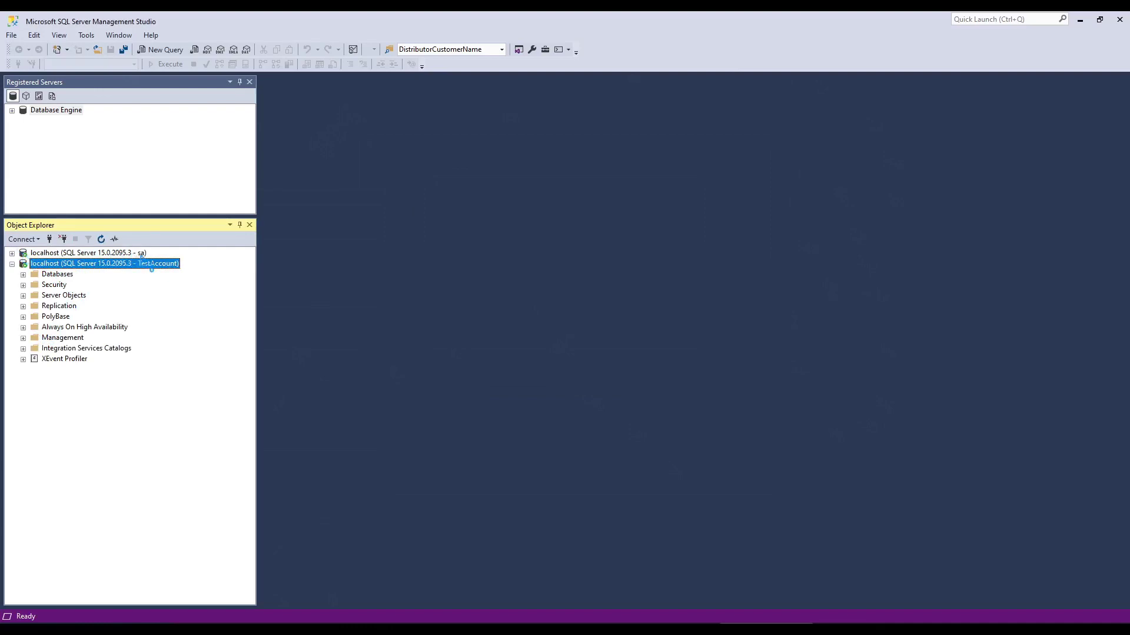
# Disconnect both localhost connections, the TestAccount one and the sa one
pyautogui.click(142, 253)
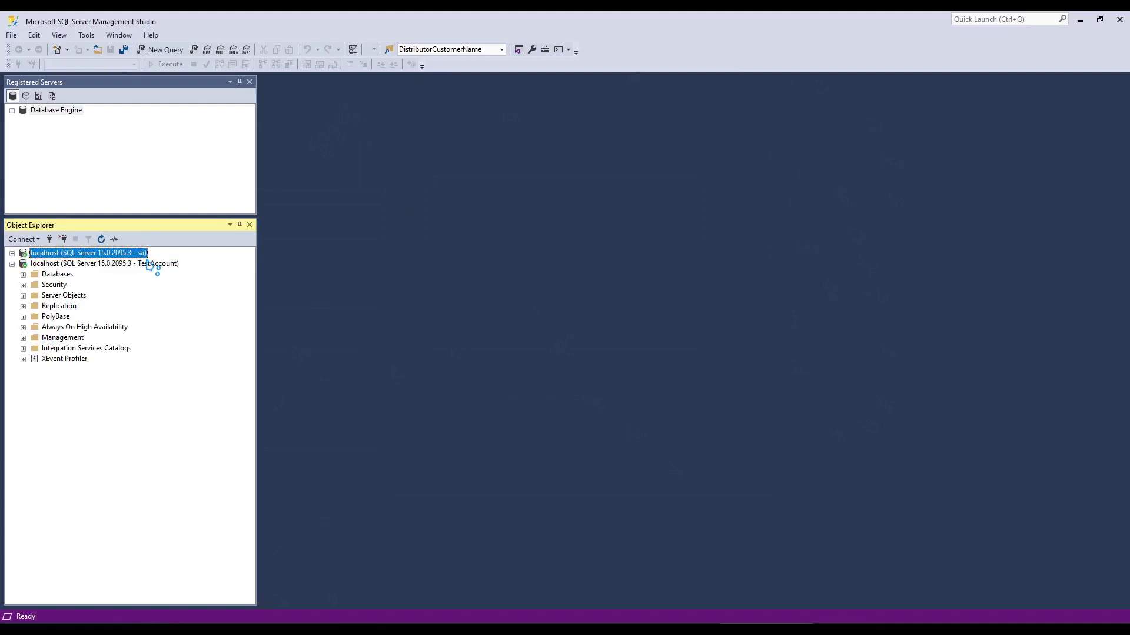
pyautogui.click(146, 266)
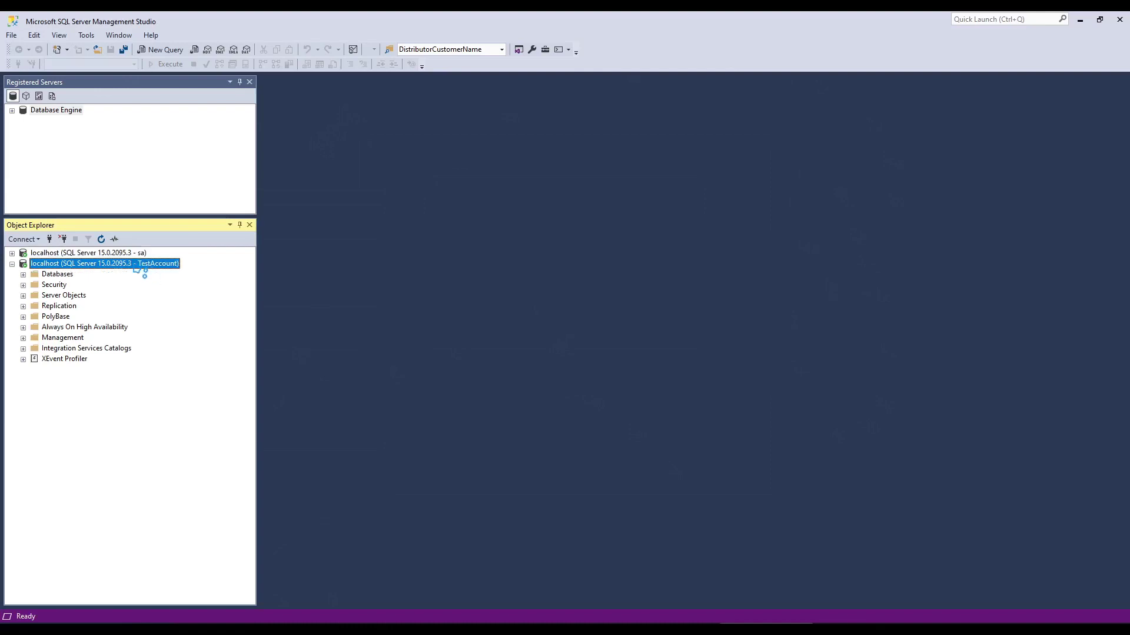
pyautogui.rightClick(135, 264)
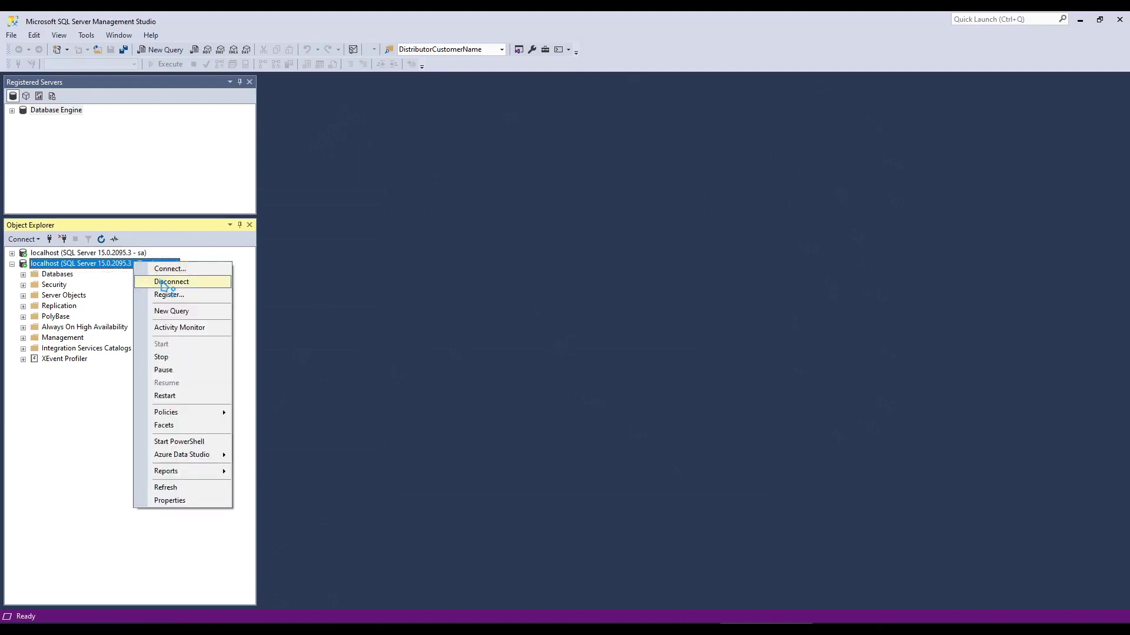
pyautogui.click(169, 282)
pyautogui.rightClick(128, 255)
pyautogui.click(149, 272)
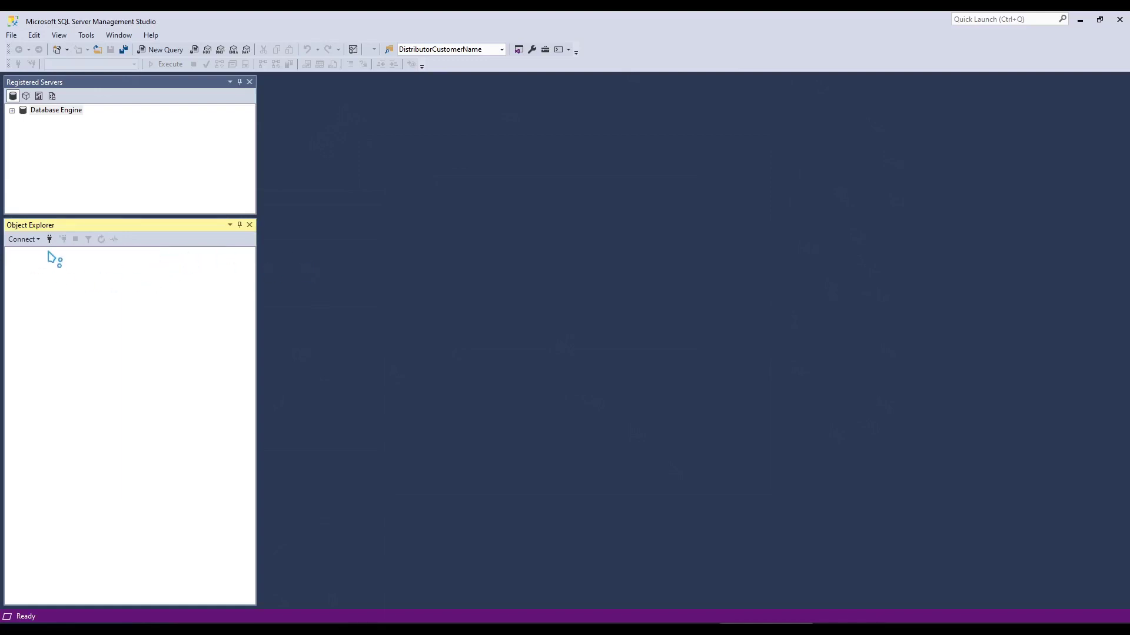
# Reconnect to the localhost Database Engine as TestAccount with the remembered password
pyautogui.click(22, 239)
pyautogui.click(44, 252)
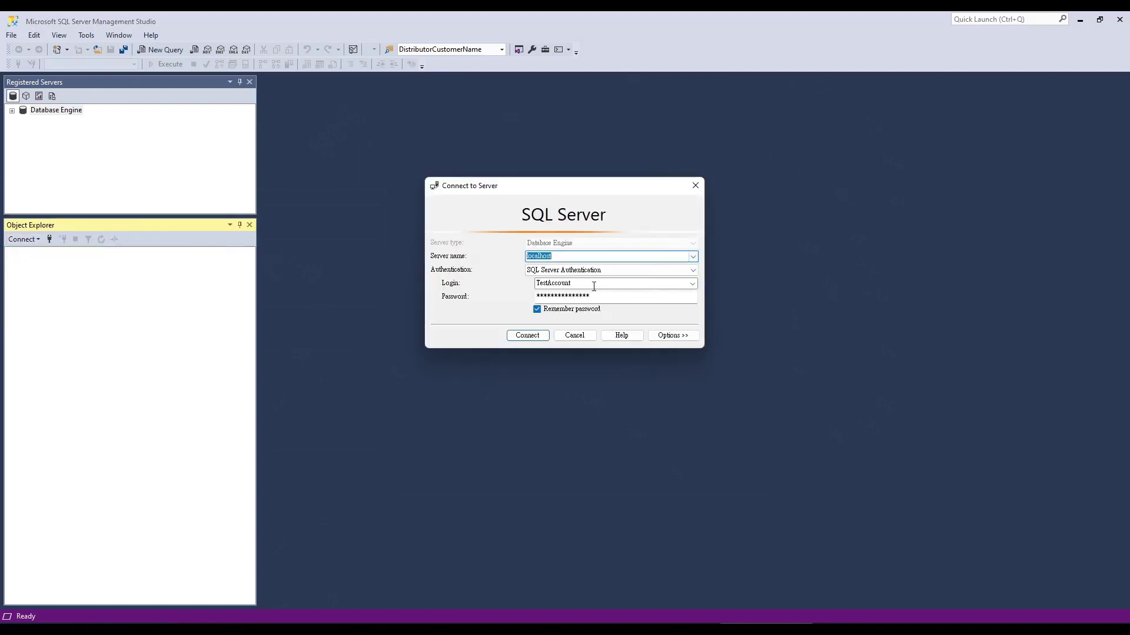
pyautogui.click(606, 298)
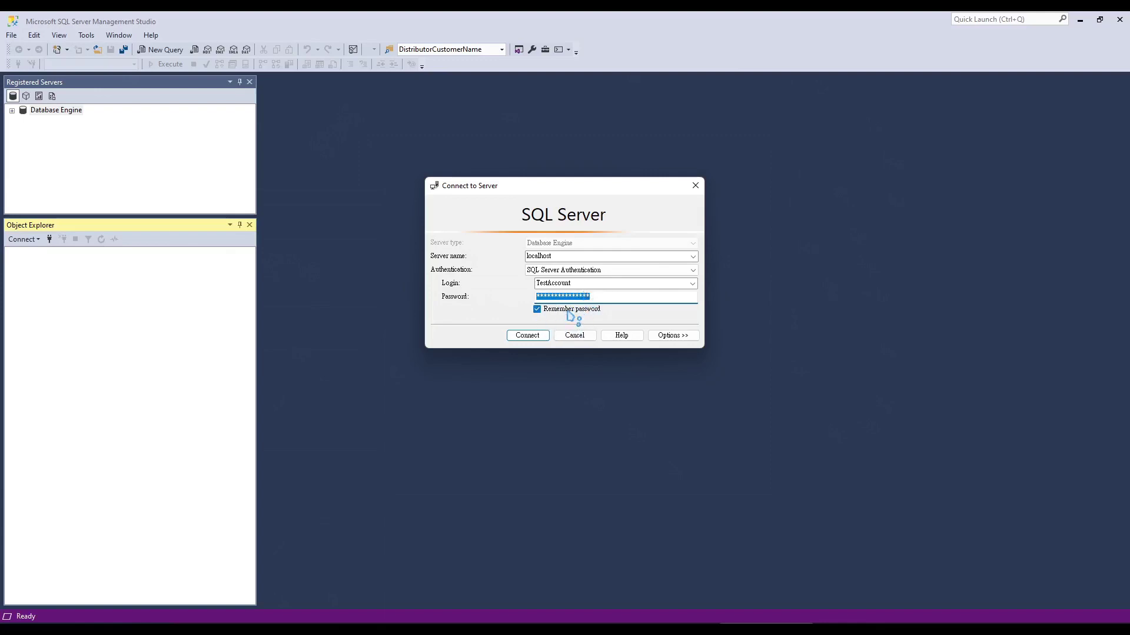
pyautogui.click(530, 338)
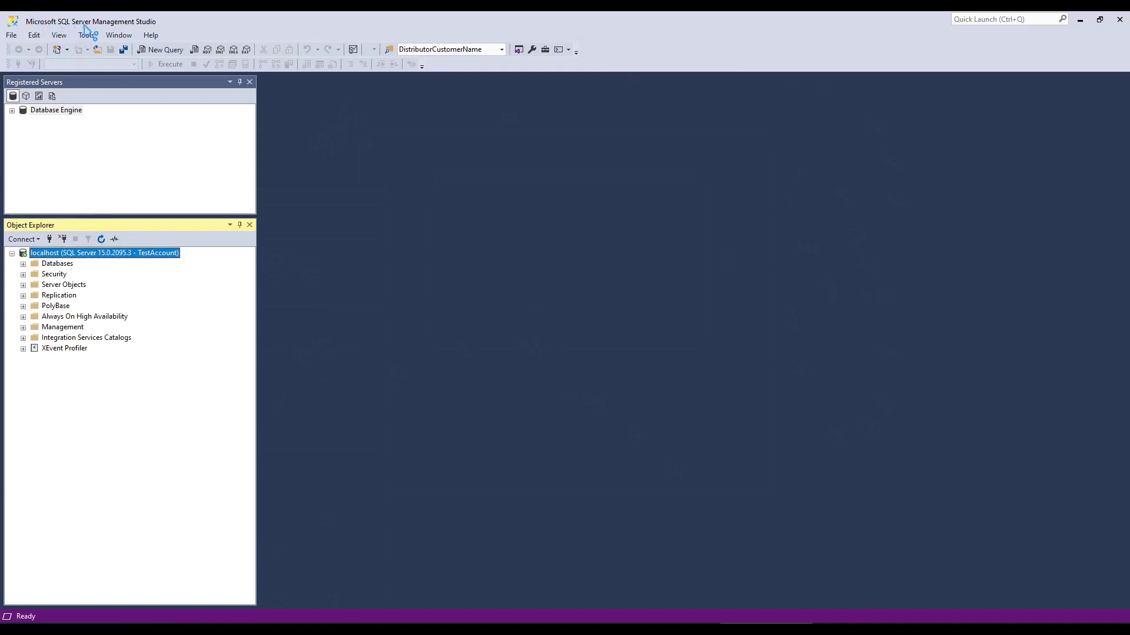
# Examine the Databases folder and the Security logins available to TestAccount
pyautogui.click(24, 264)
pyautogui.click(23, 264)
pyautogui.click(24, 275)
pyautogui.click(34, 286)
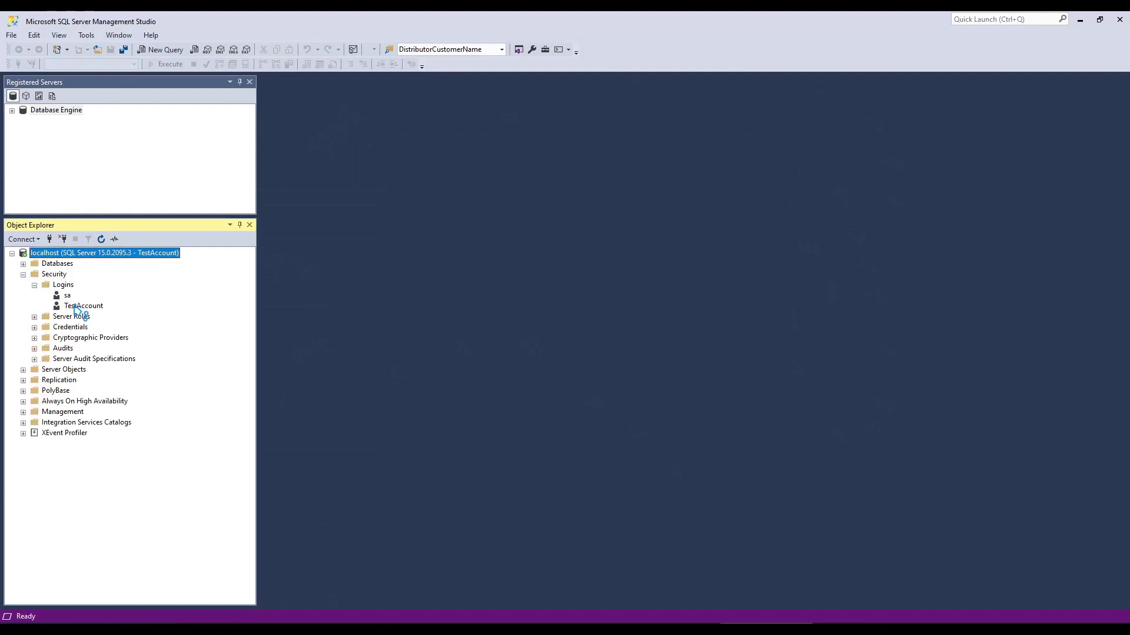
# Open a new login form as TestAccount and review its Server Roles, User Mapping, Securables and Status settings
pyautogui.rightClick(60, 284)
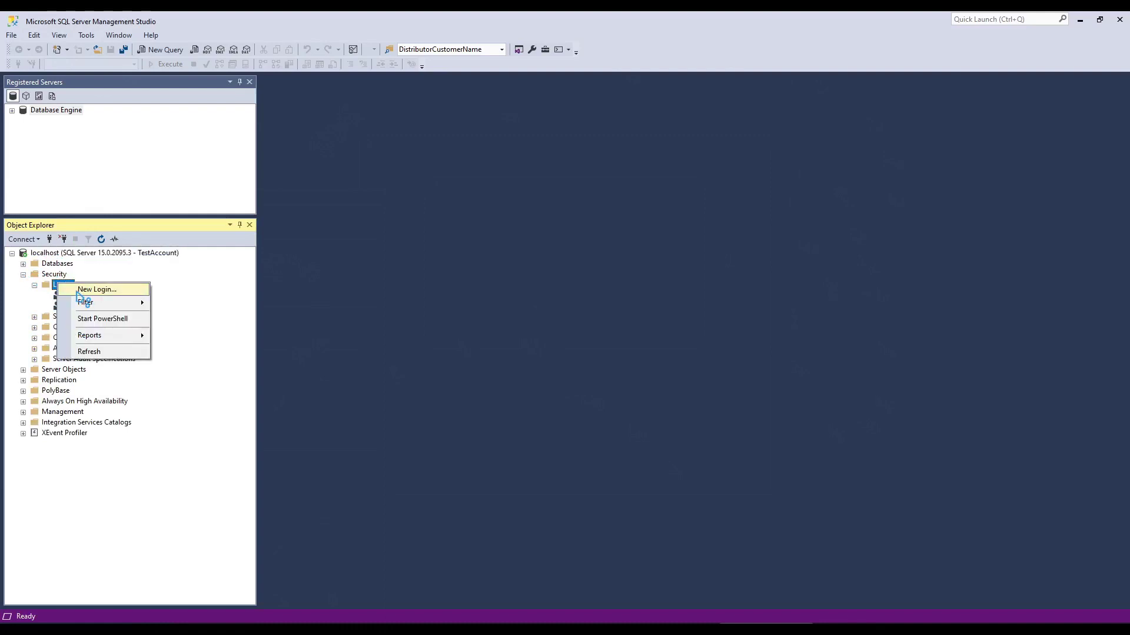
pyautogui.click(94, 290)
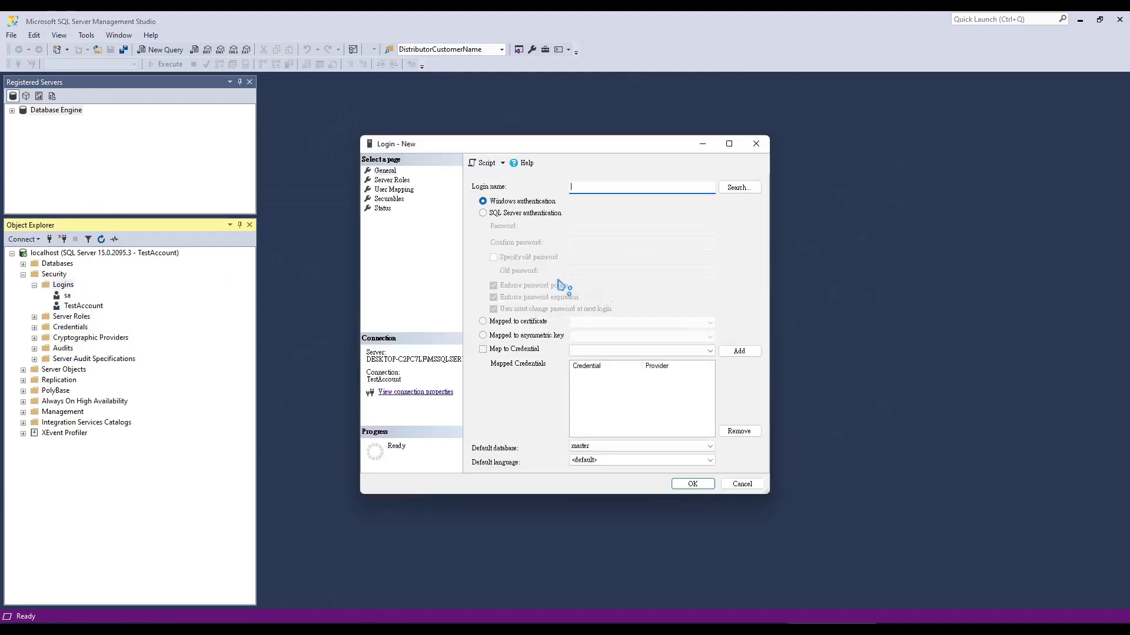
pyautogui.click(402, 180)
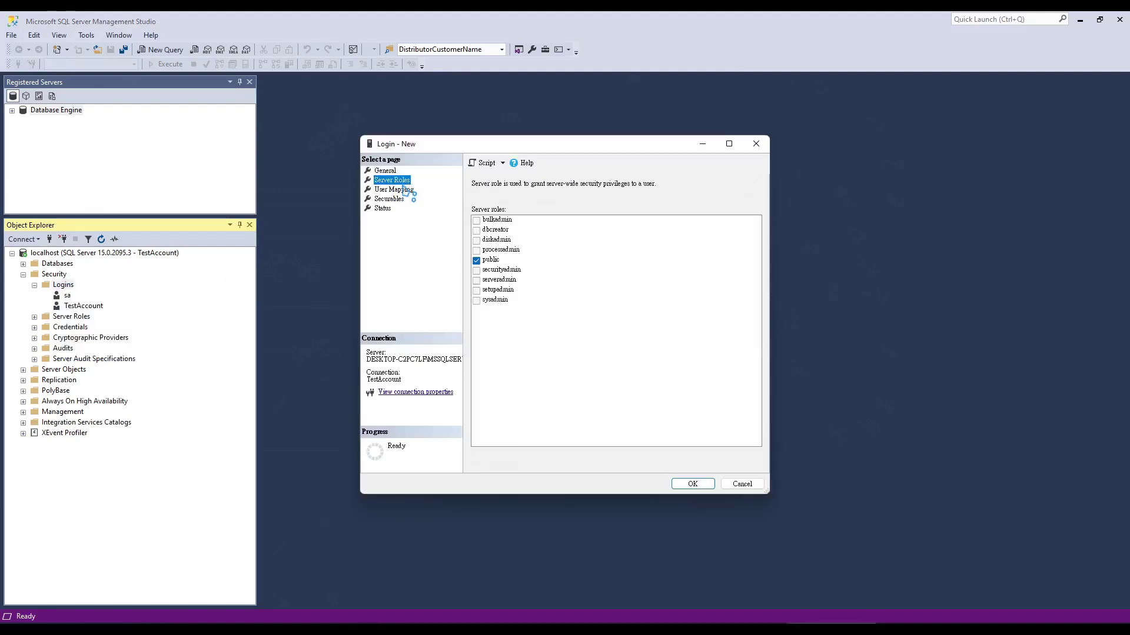
pyautogui.click(391, 190)
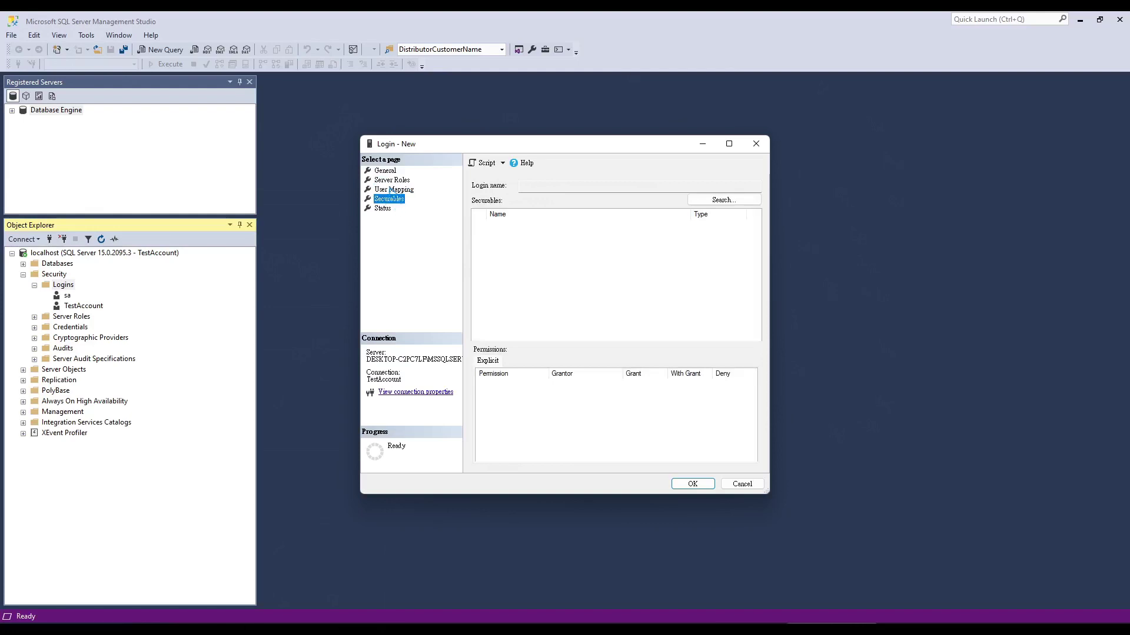
pyautogui.click(383, 209)
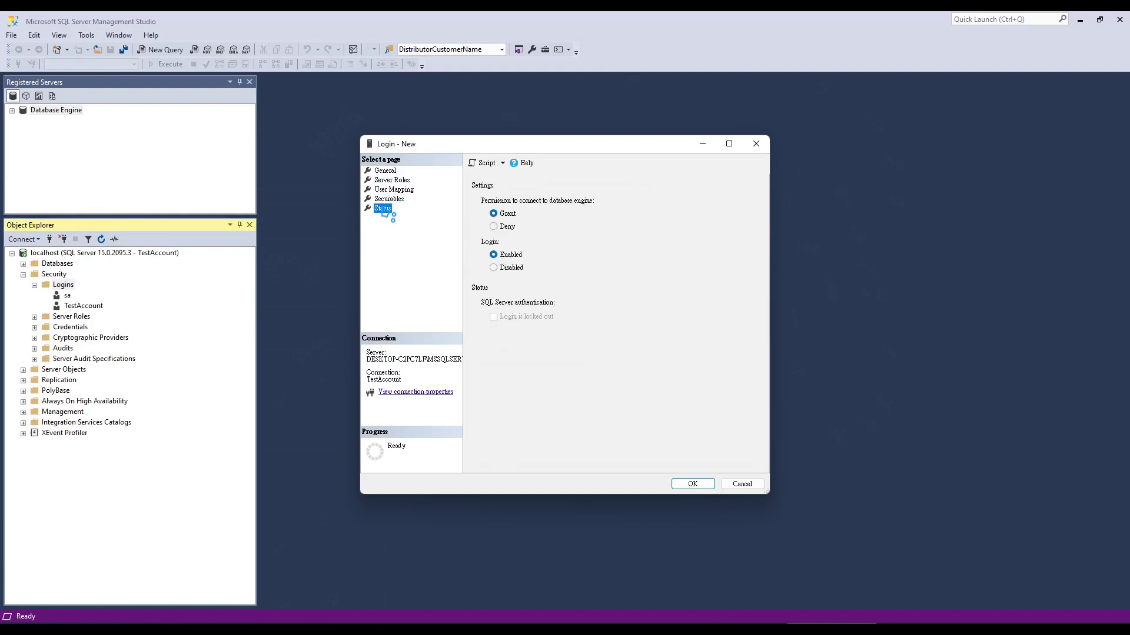